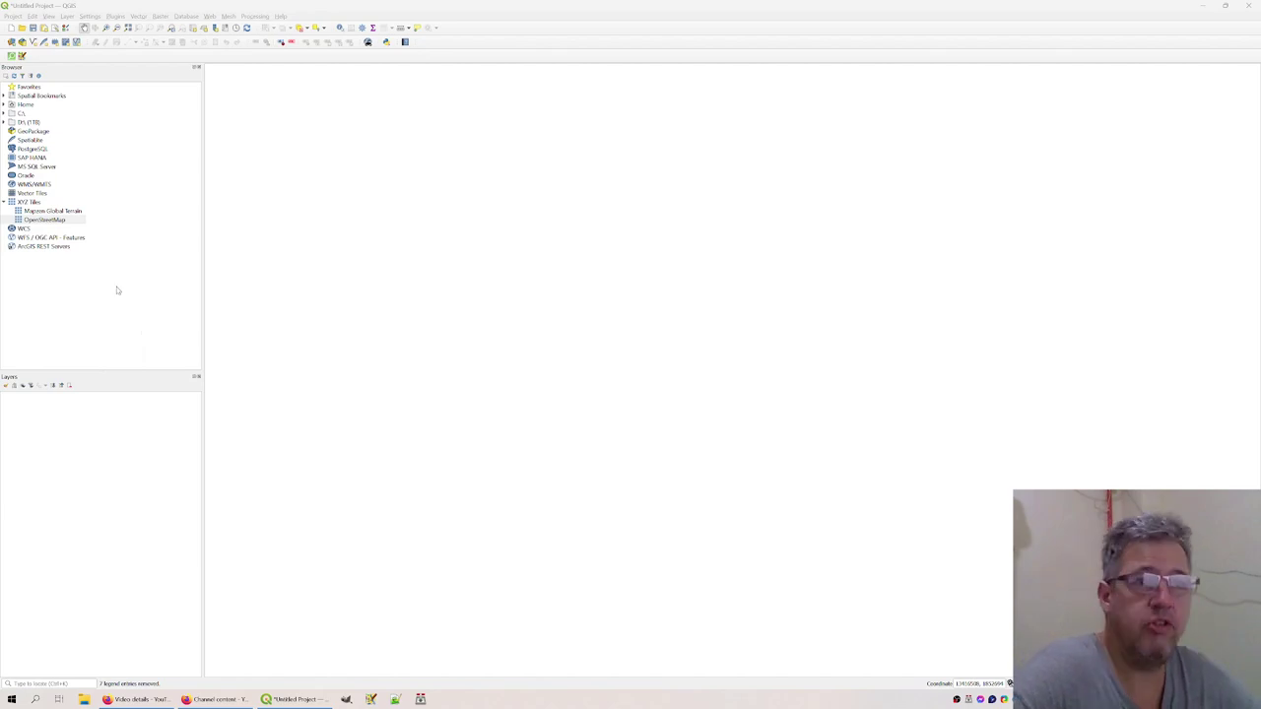
Add the OpenStreetMap XYZ Tiles basemap and zoom the map in close on Baguio.
{"action": "double_click", "coordinate": [63, 220]}
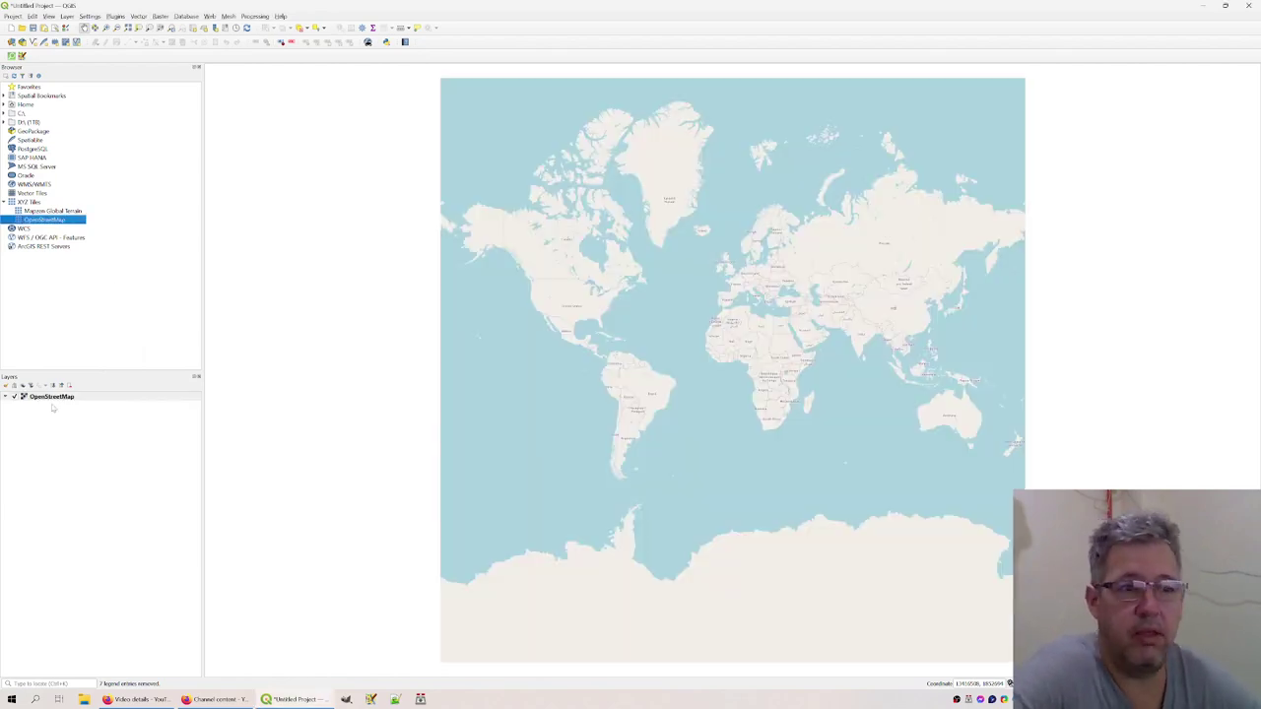
{"action": "scroll", "coordinate": [938, 357], "scroll_direction": "up", "scroll_amount": 5}
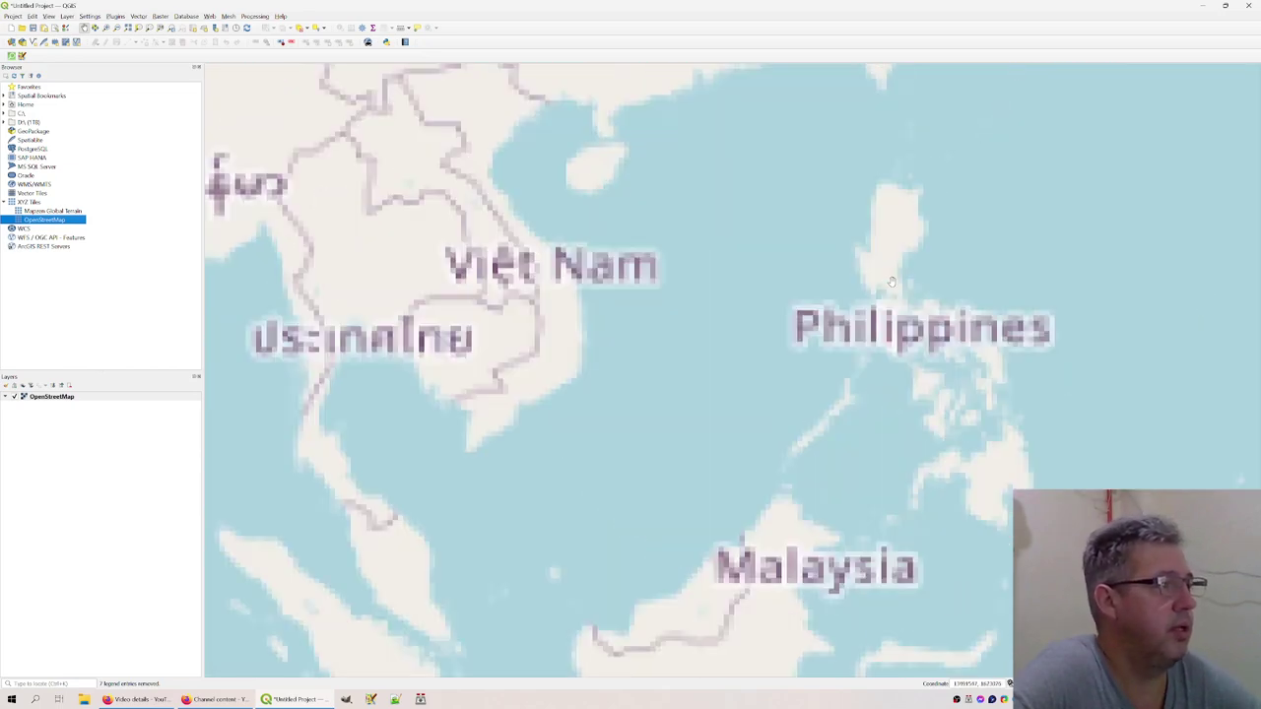
{"action": "scroll", "coordinate": [875, 258], "scroll_direction": "up", "scroll_amount": 4}
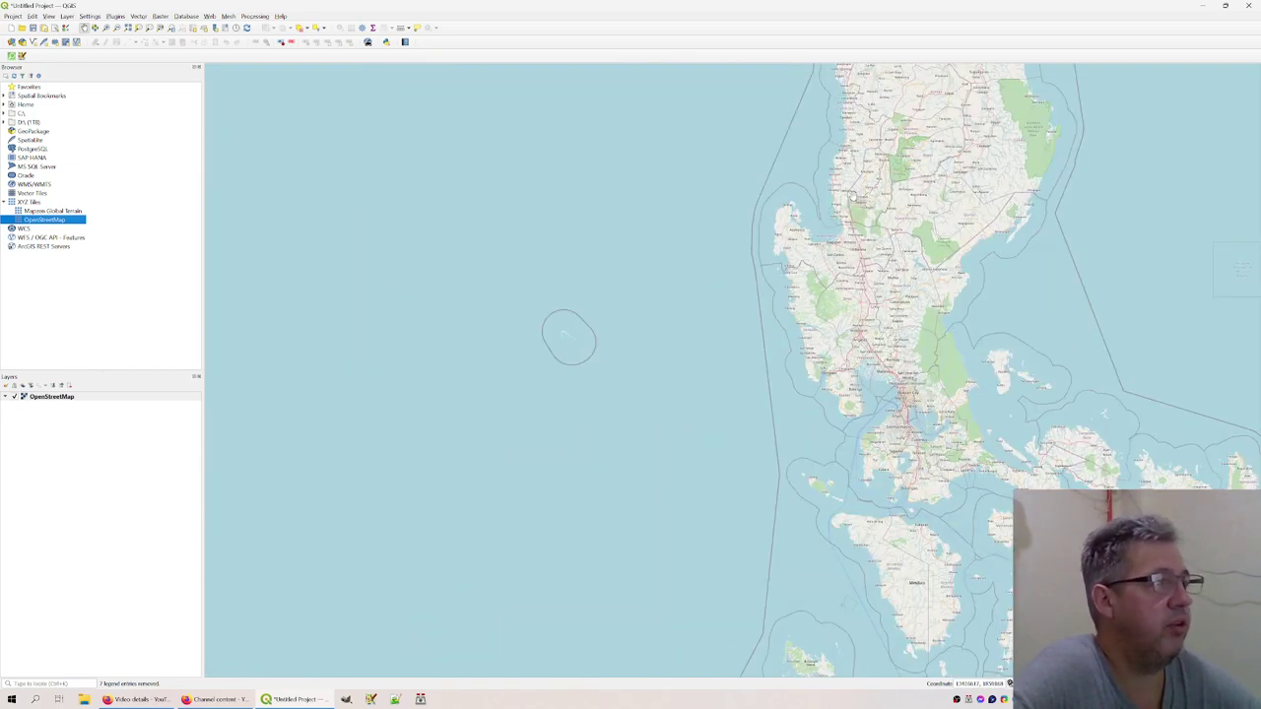
{"action": "scroll", "coordinate": [854, 201], "scroll_direction": "up", "scroll_amount": 3}
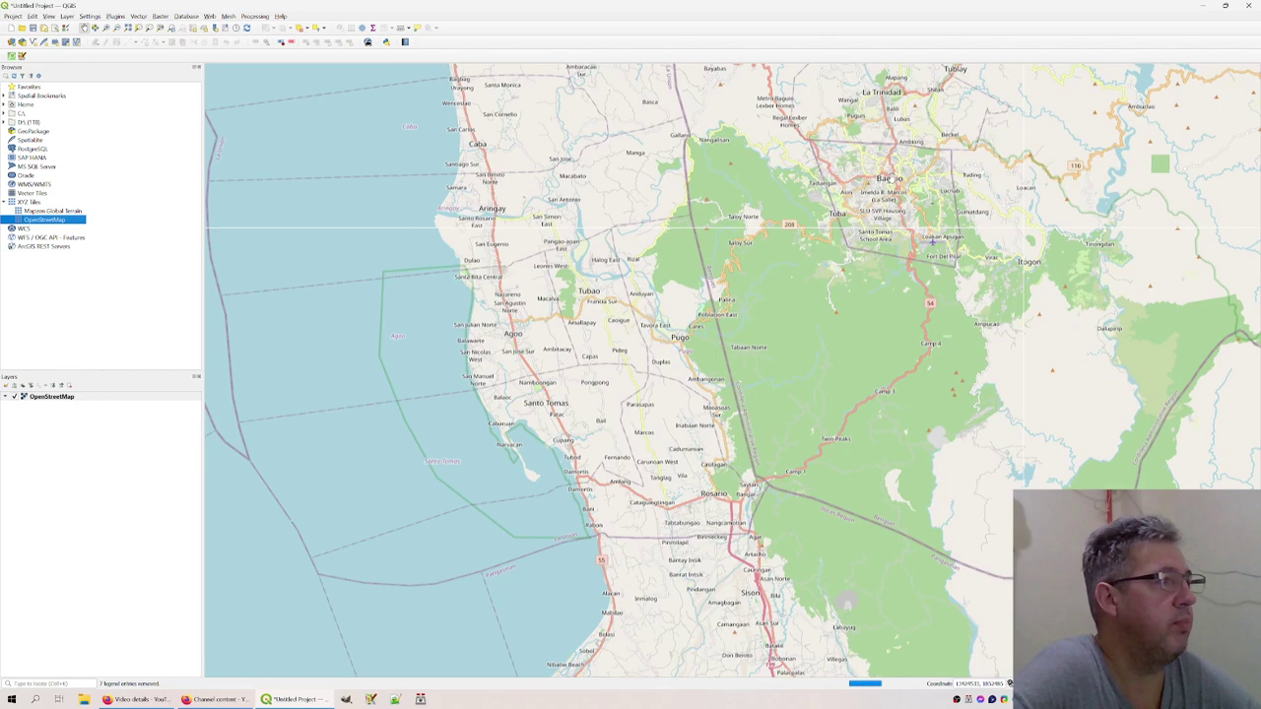
{"action": "scroll", "coordinate": [867, 197], "scroll_direction": "up", "scroll_amount": 2}
{"action": "scroll", "coordinate": [867, 198], "scroll_direction": "up", "scroll_amount": 2}
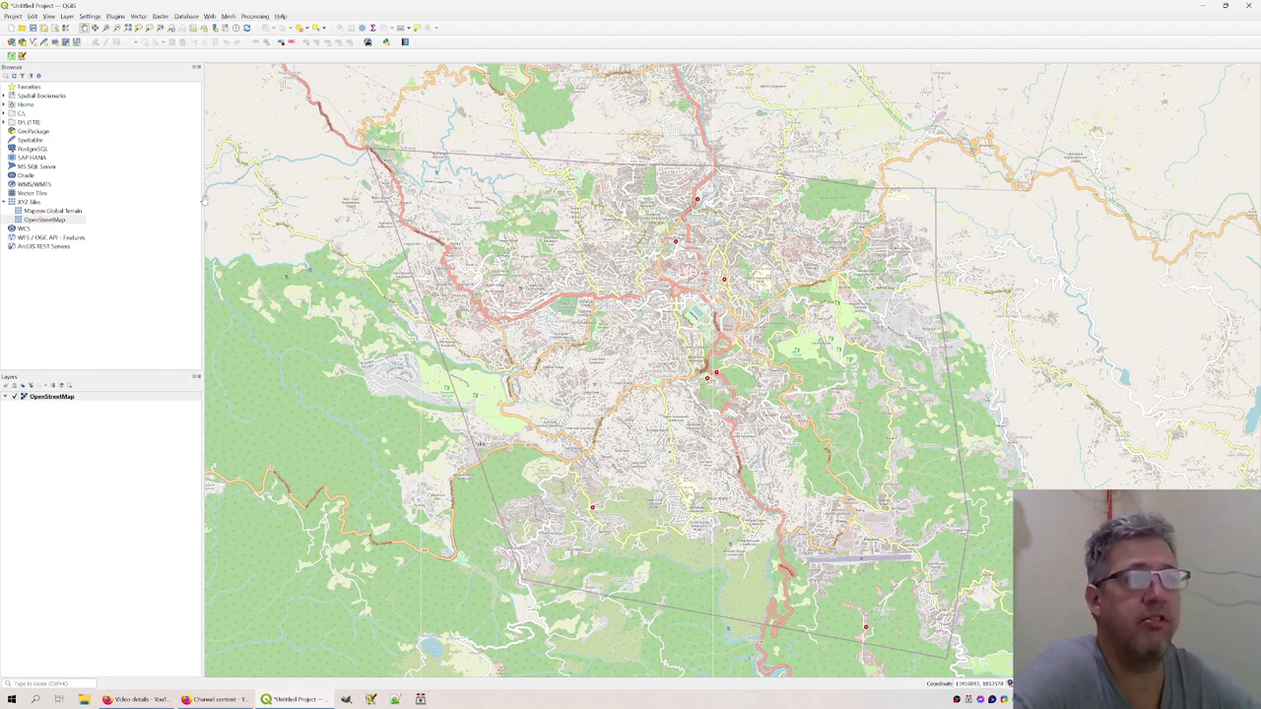
Launch the QuickOSM tool and enter Baguio as the place to search.
{"action": "left_click", "coordinate": [138, 15]}
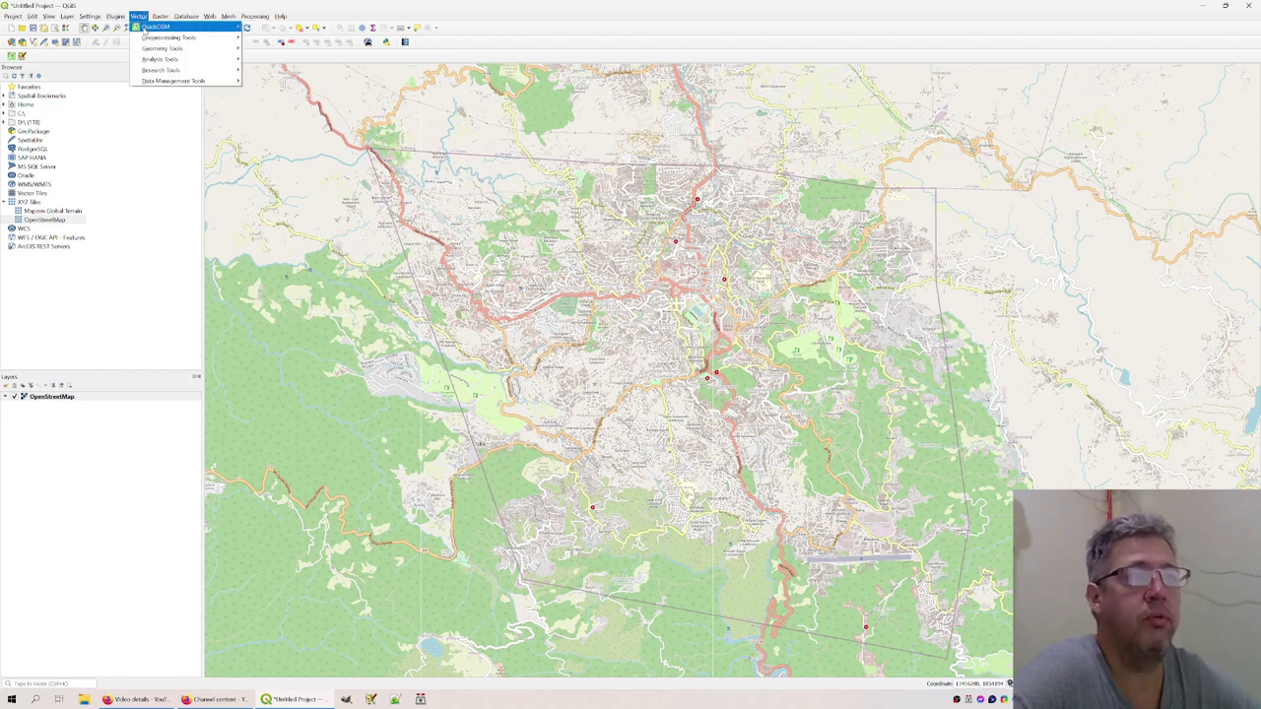
{"action": "mouse_move", "coordinate": [167, 28]}
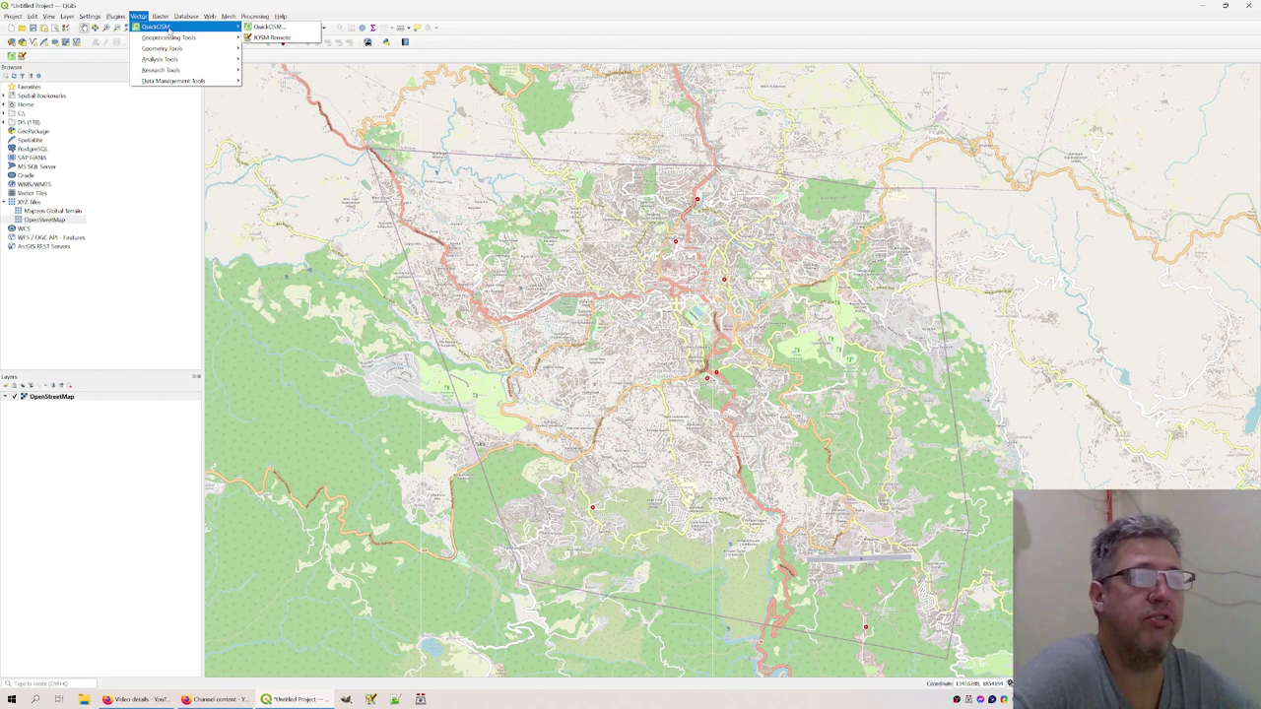
{"action": "left_click", "coordinate": [268, 28]}
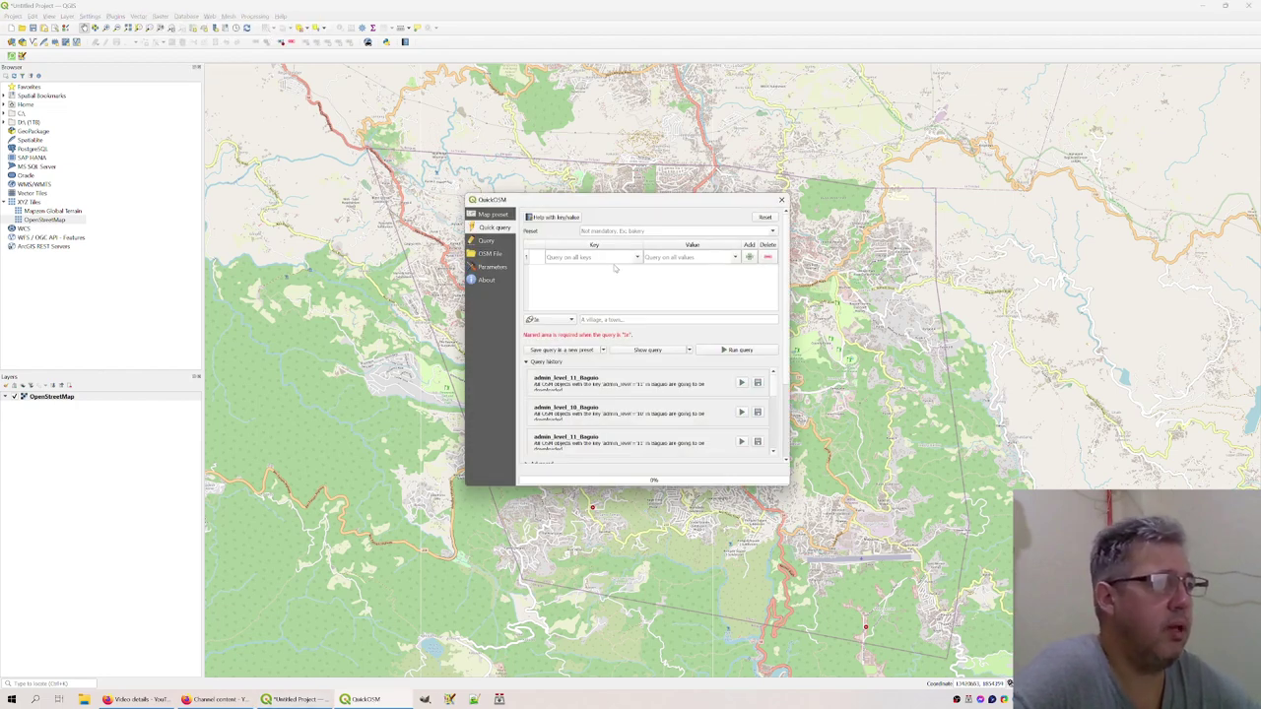
{"action": "left_click", "coordinate": [619, 319]}
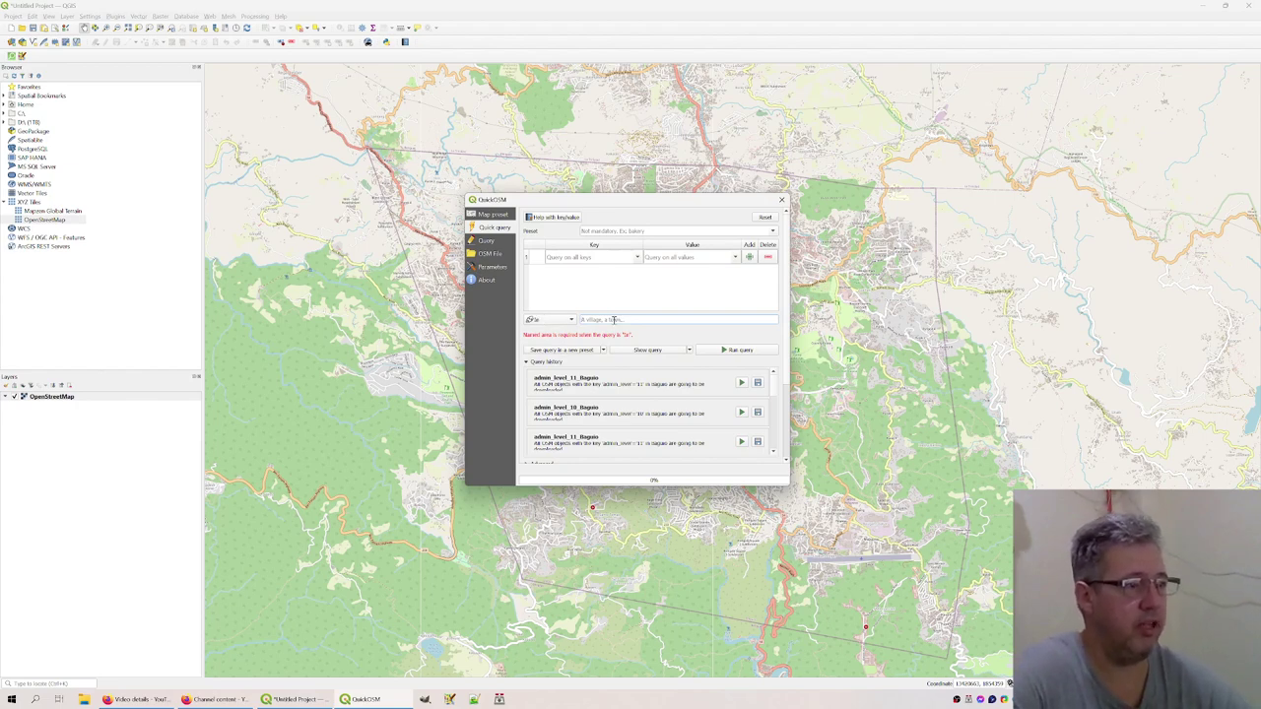
{"action": "type", "text": "Baguio"}
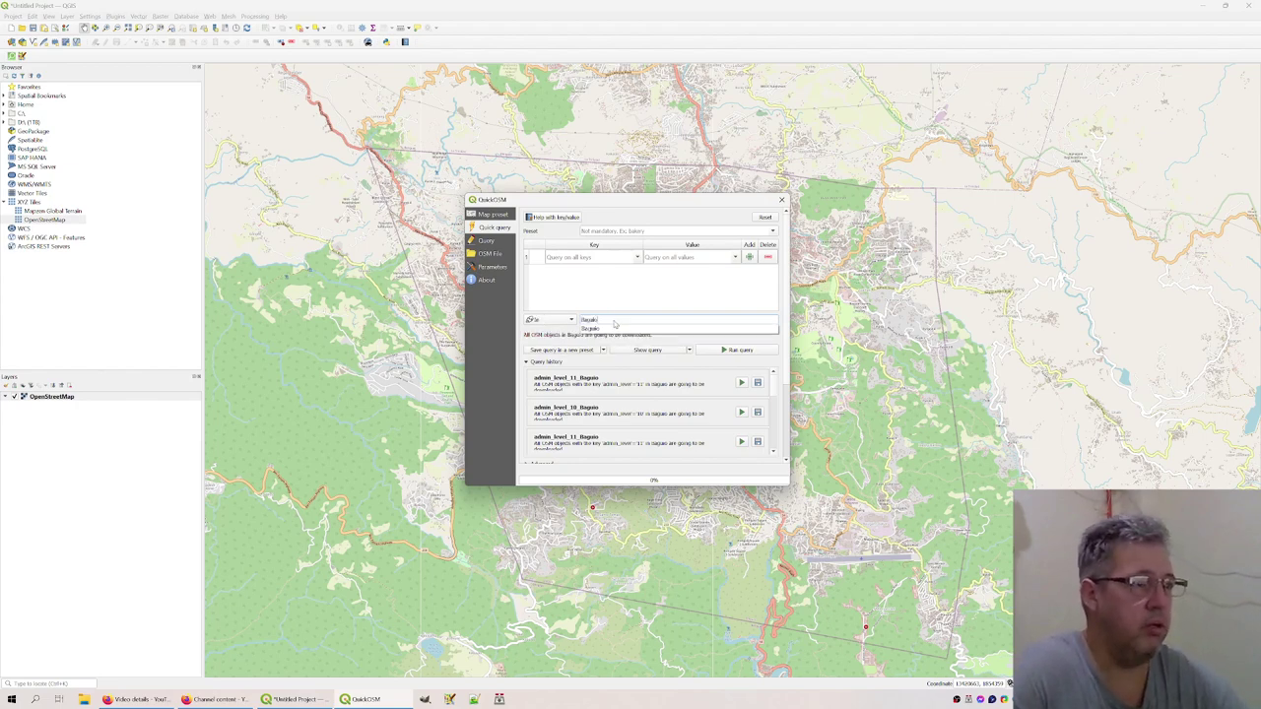
Query key admin_level with value 10 and run the download.
{"action": "left_click", "coordinate": [578, 255]}
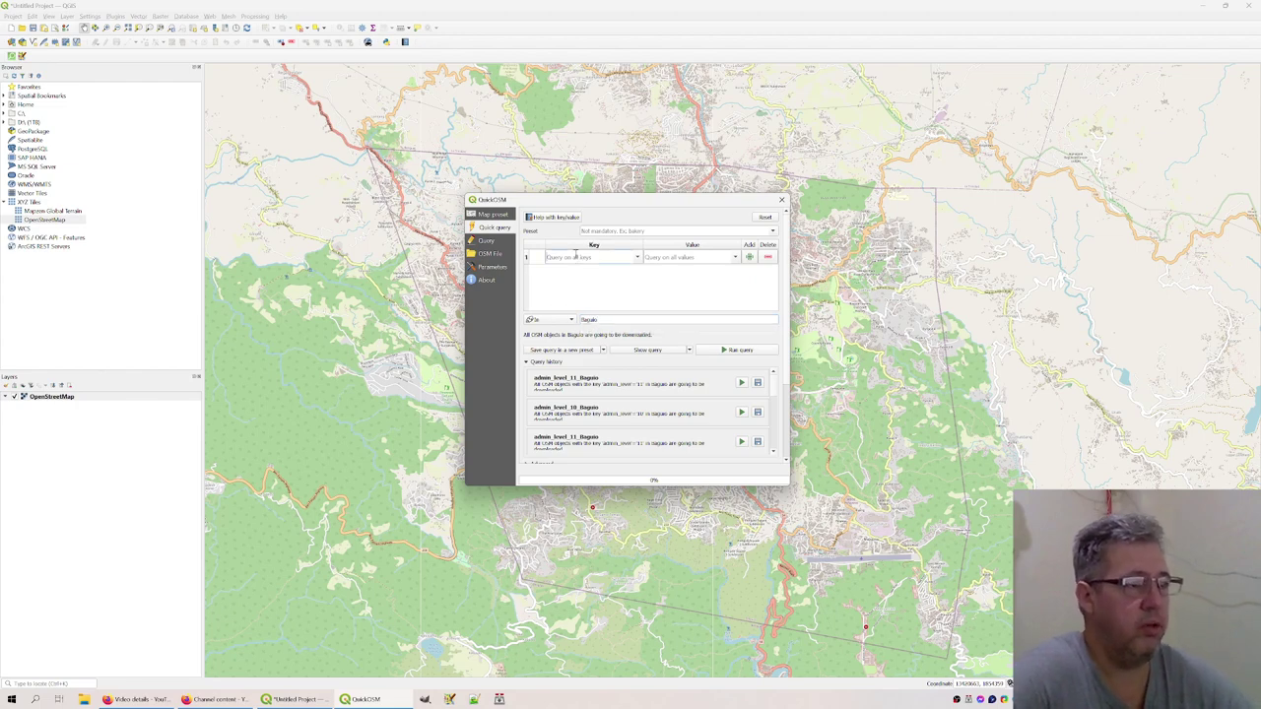
{"action": "left_click", "coordinate": [576, 254]}
{"action": "type", "text": "admin_level"}
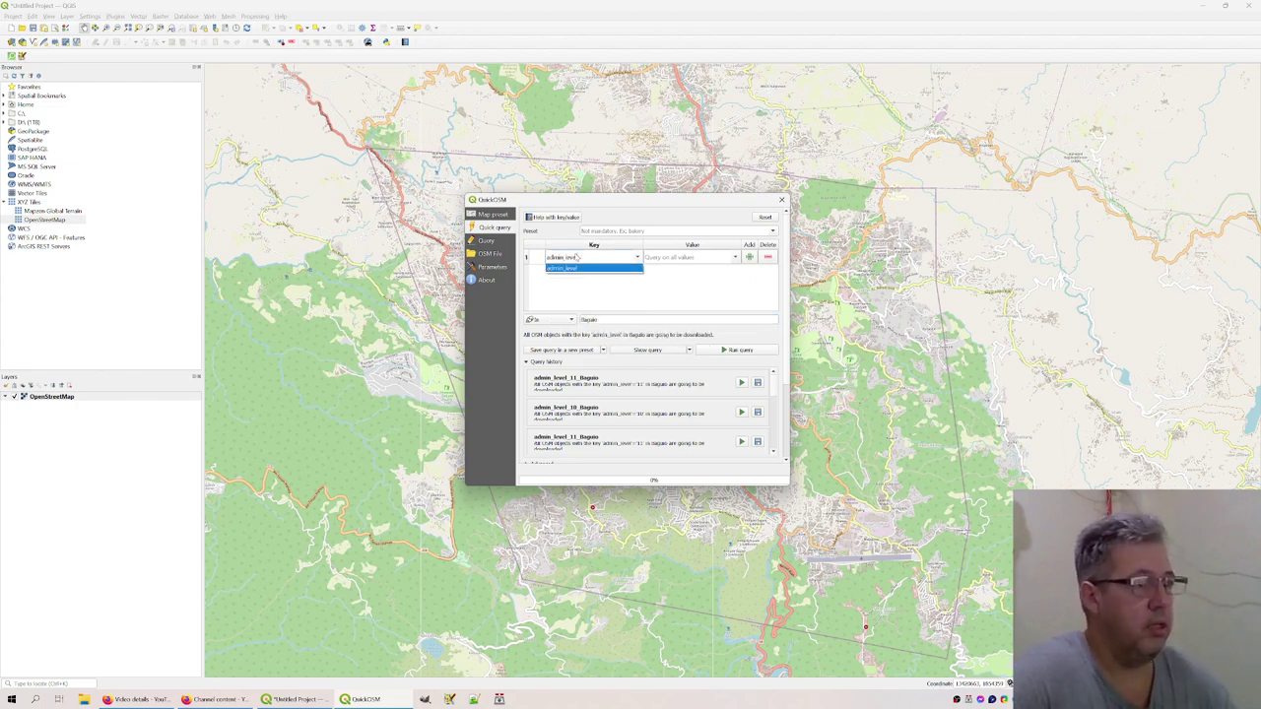
{"action": "key", "text": "Tab"}
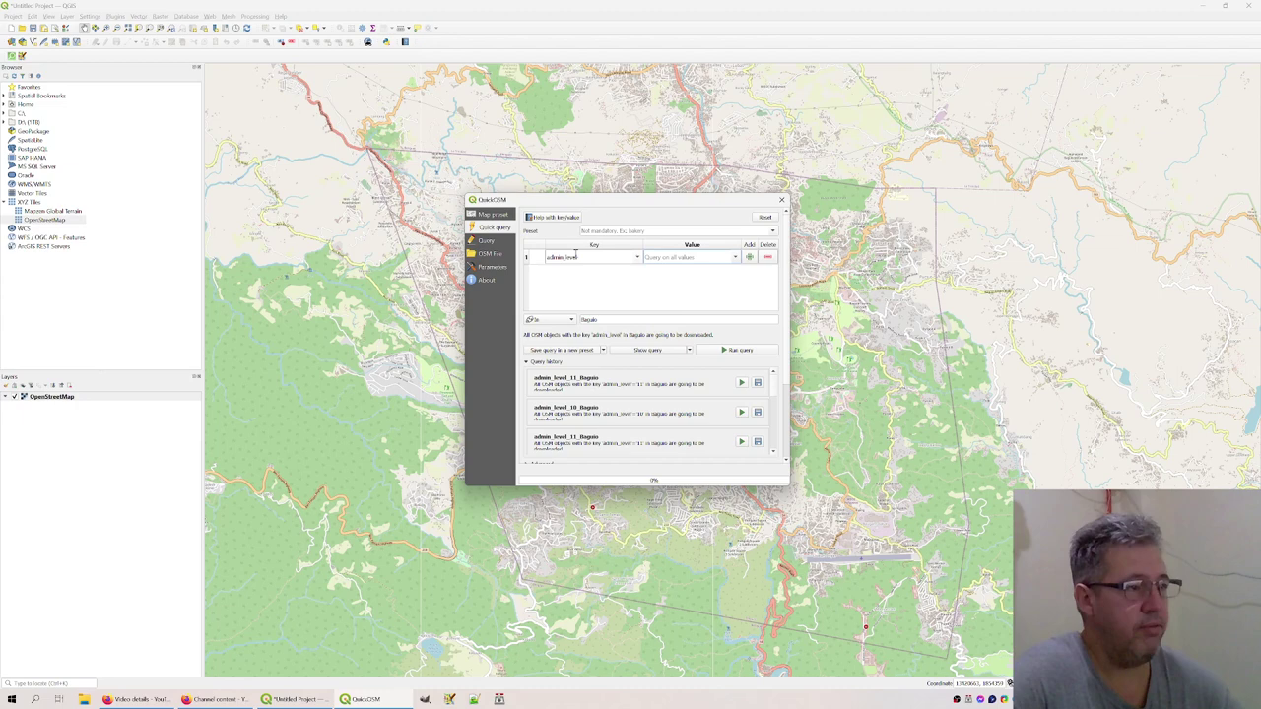
{"action": "type", "text": "10"}
{"action": "left_click", "coordinate": [581, 288]}
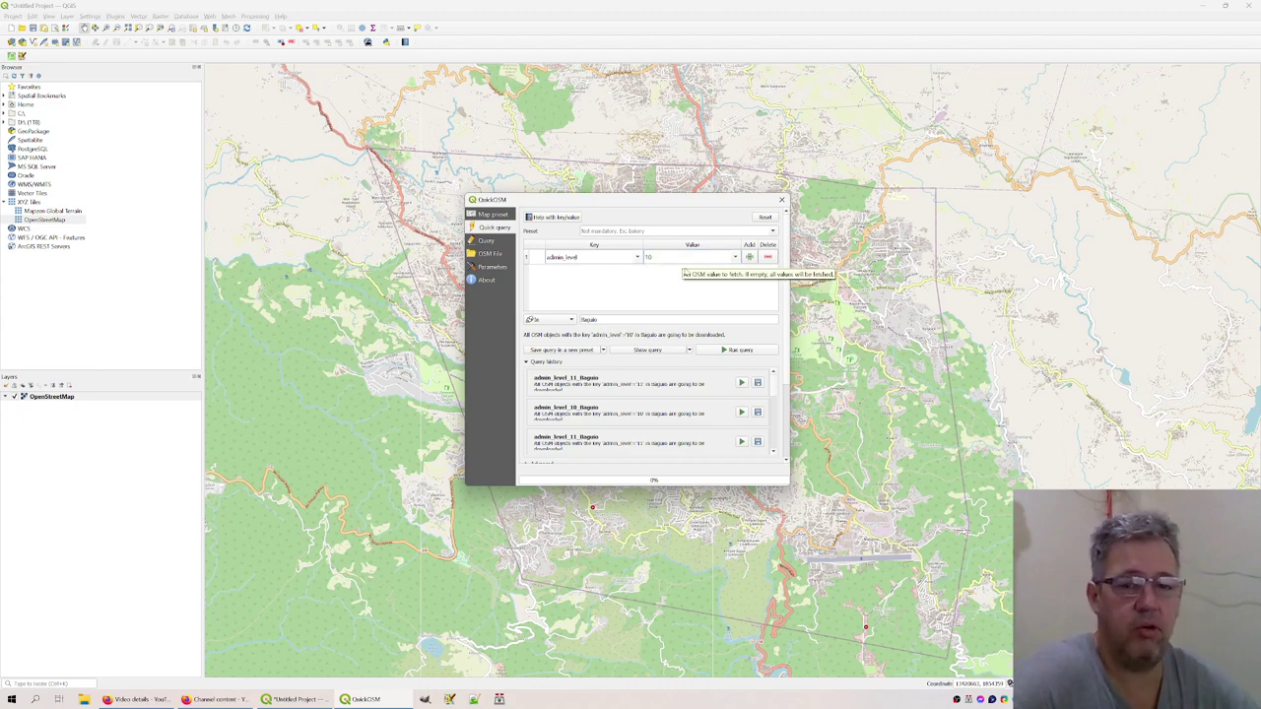
{"action": "left_click", "coordinate": [749, 350]}
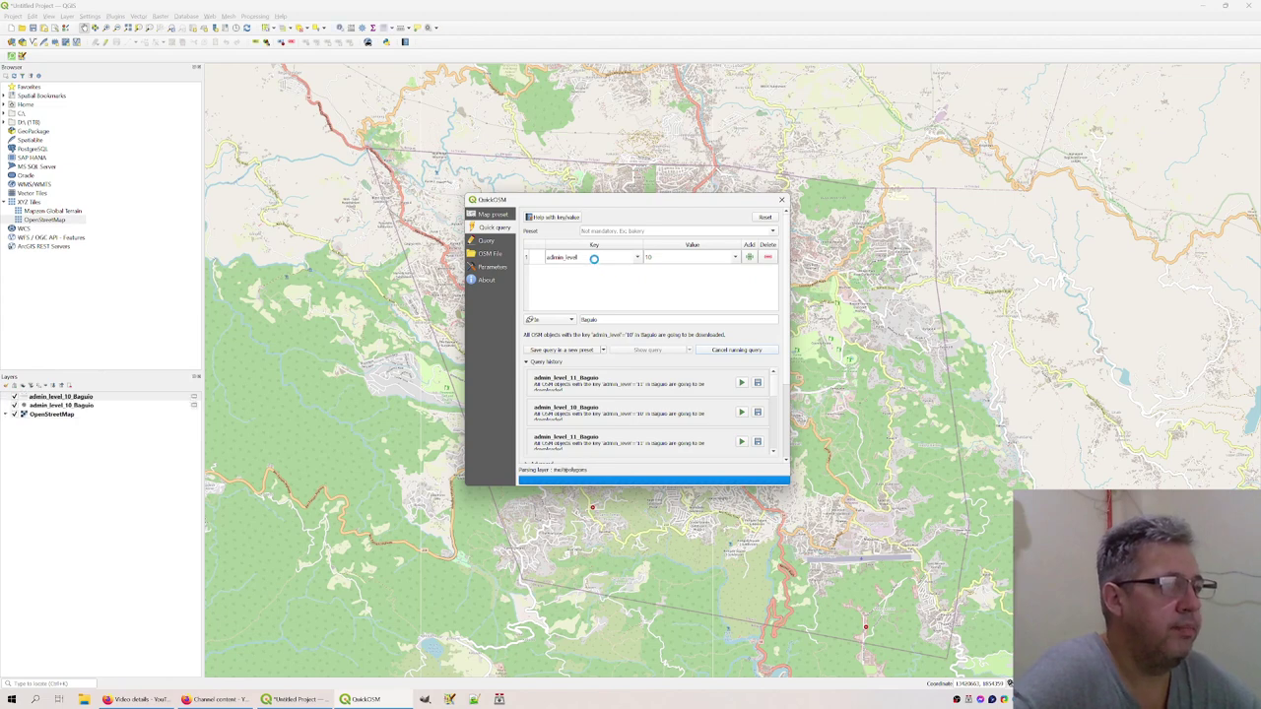
Select the existing admin_level key text in the QuickOSM form.
{"action": "double_click", "coordinate": [592, 246]}
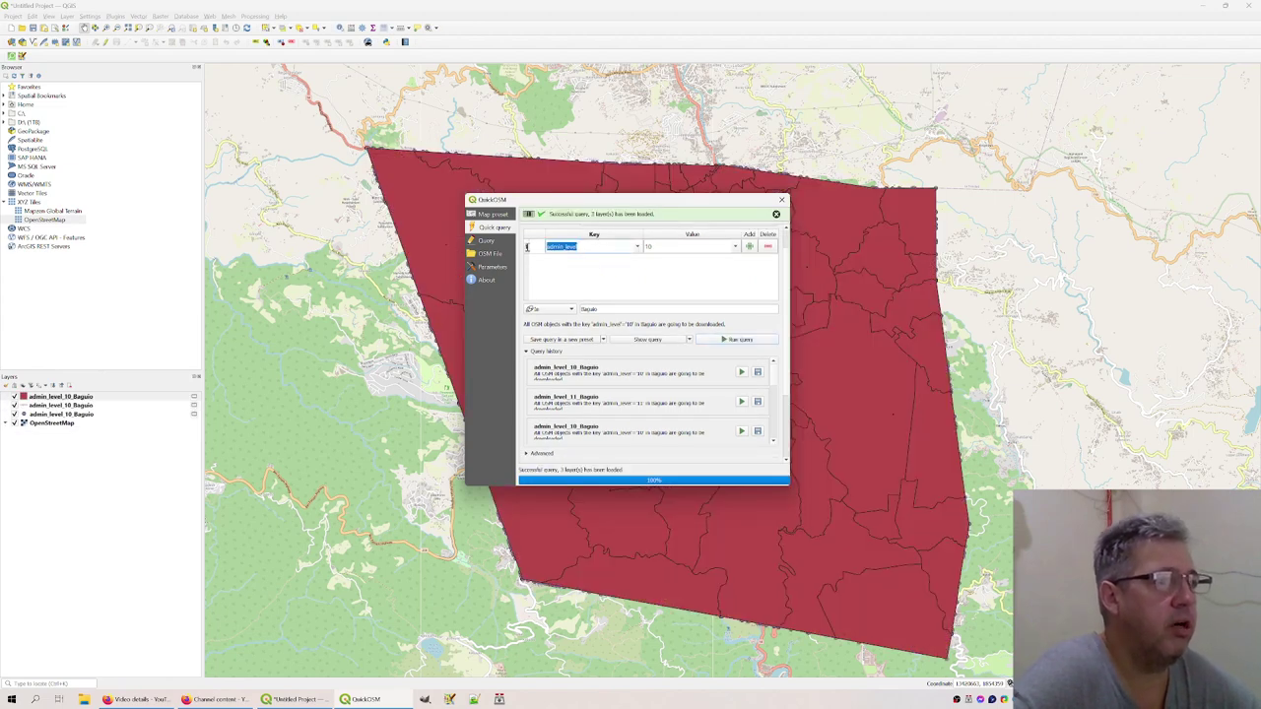
Change the query value from 10 to 11, run it for Baguio, then close QuickOSM.
{"action": "left_click", "coordinate": [679, 248]}
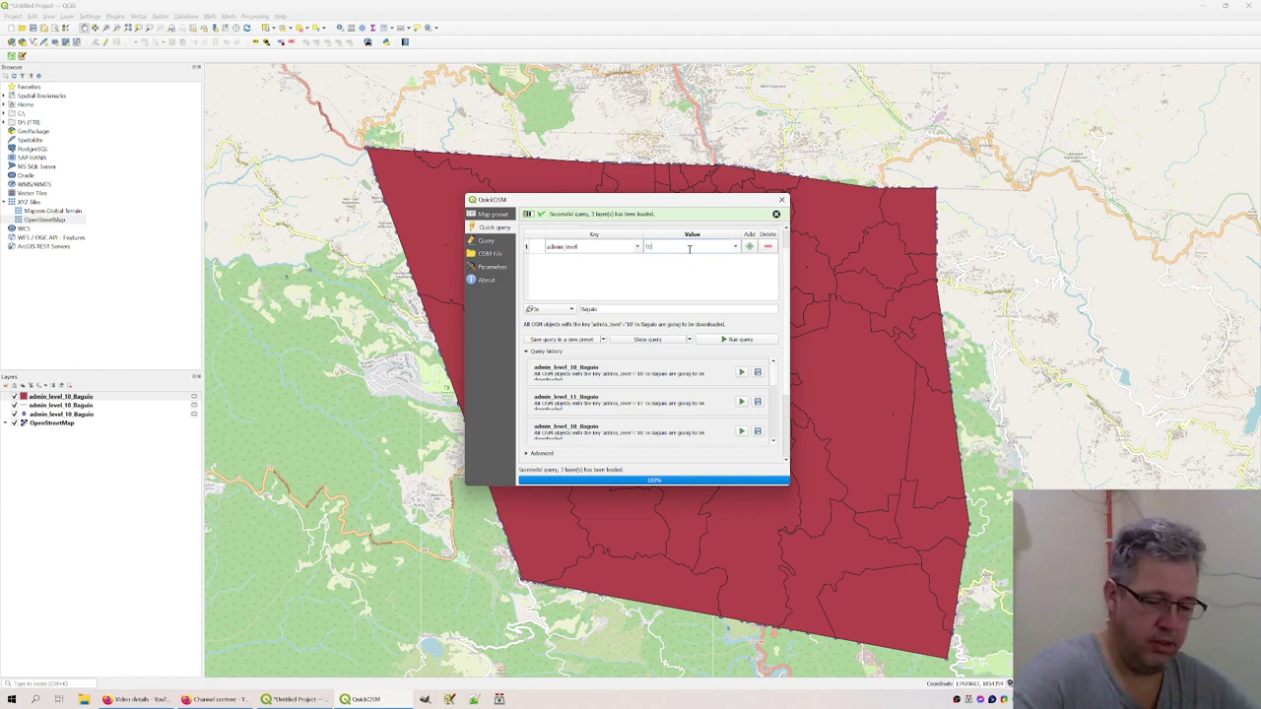
{"action": "key", "text": "BackSpace"}
{"action": "type", "text": "1"}
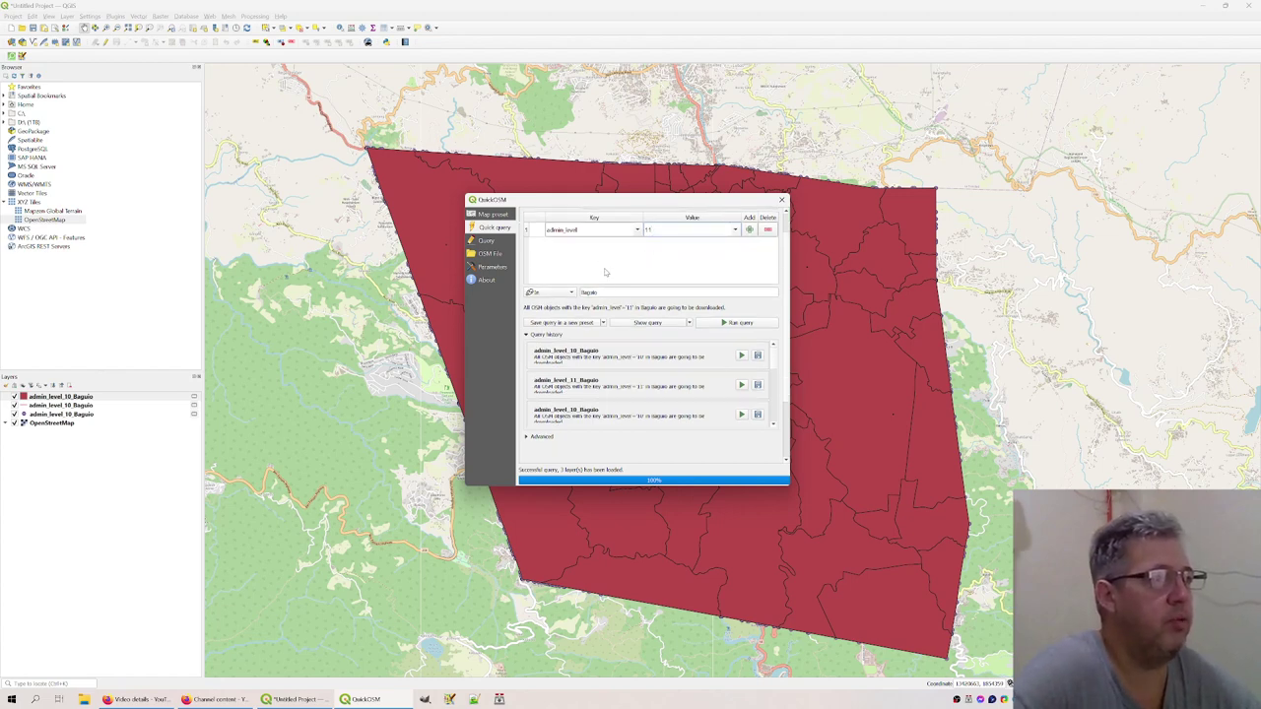
{"action": "left_click", "coordinate": [751, 323]}
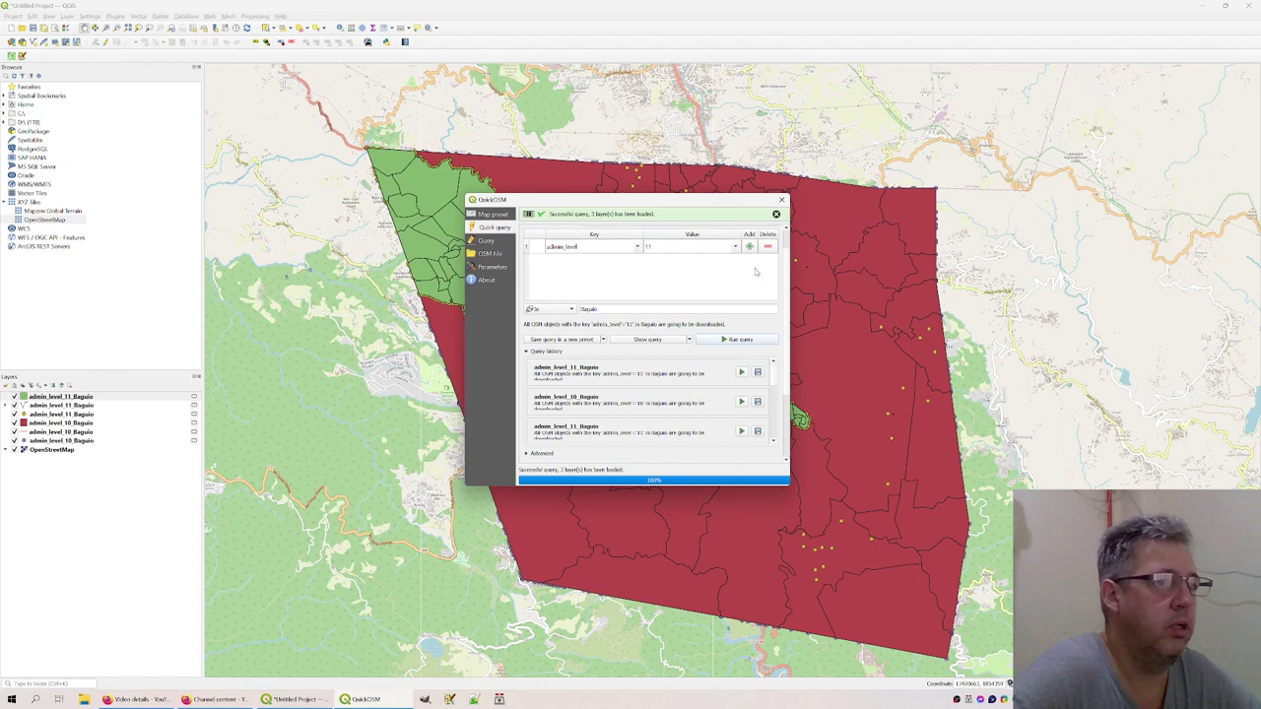
{"action": "left_click", "coordinate": [781, 200]}
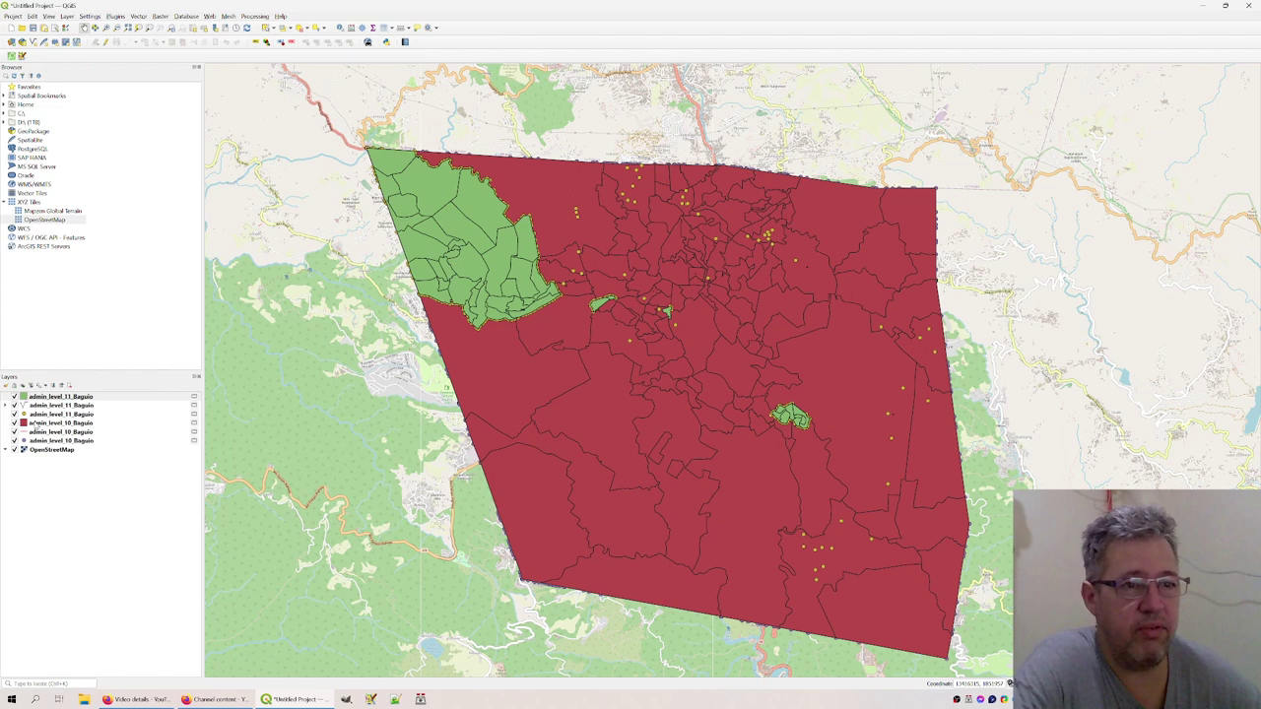
Hide the admin_level 10 and 11 polygon, point and purple layers, leaving the admin_level_10_Baguio lines selected.
{"action": "left_click", "coordinate": [14, 396]}
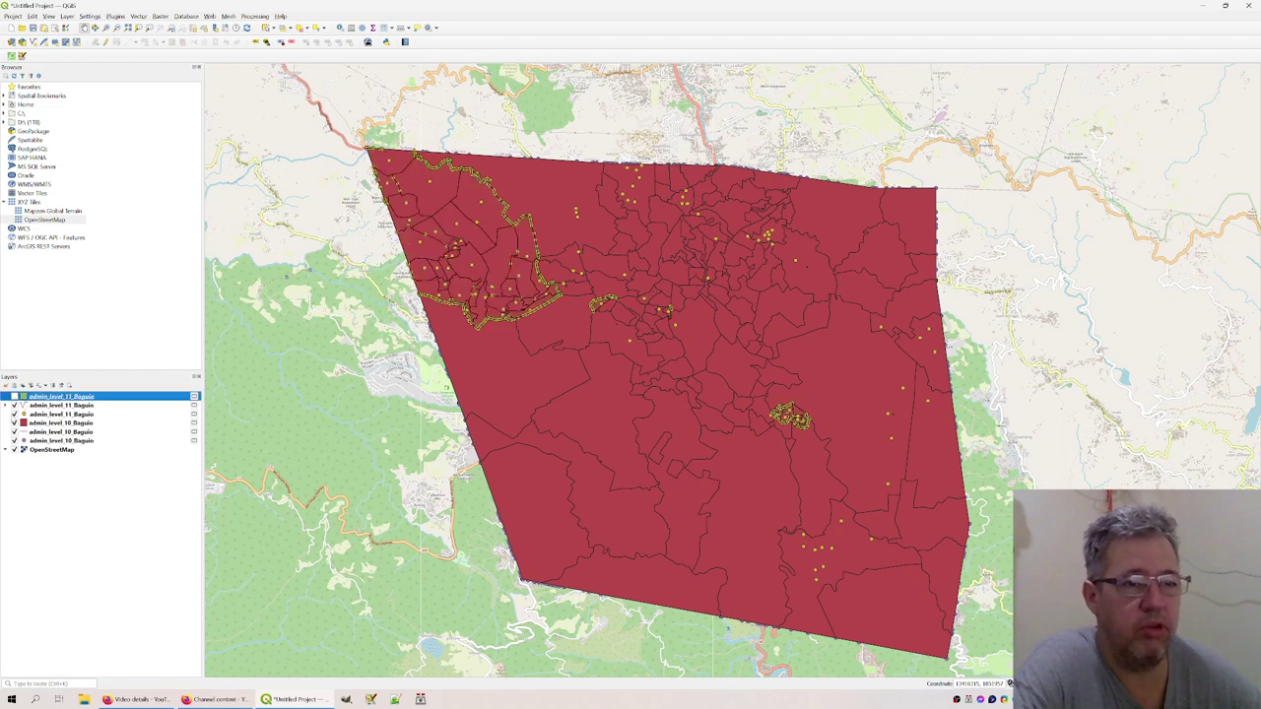
{"action": "left_click", "coordinate": [13, 422]}
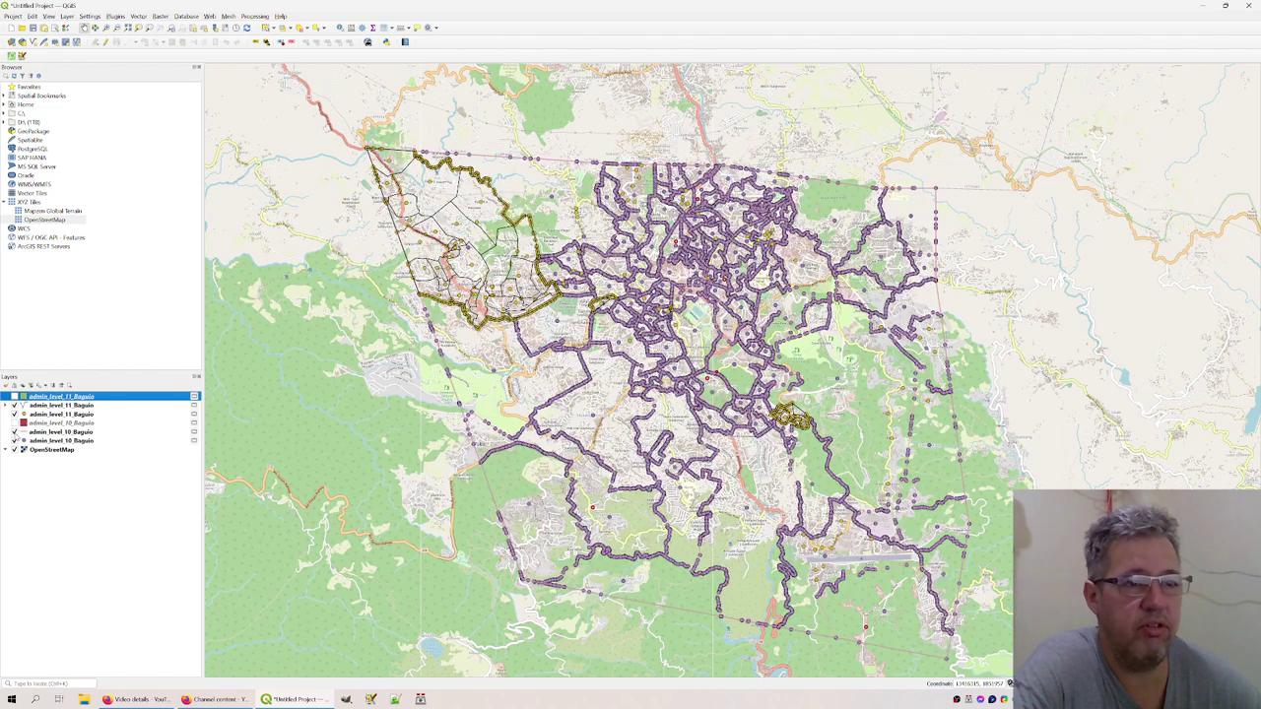
{"action": "left_click", "coordinate": [14, 440]}
{"action": "left_click", "coordinate": [13, 414]}
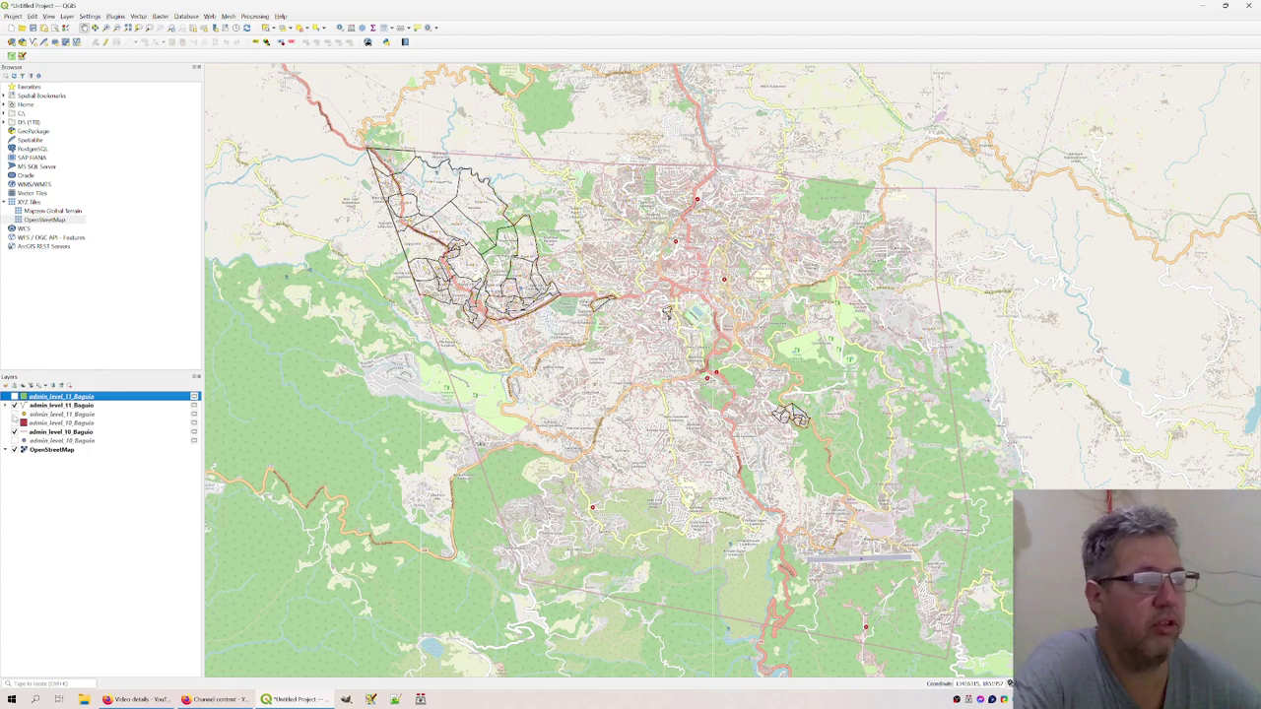
{"action": "left_click", "coordinate": [39, 432]}
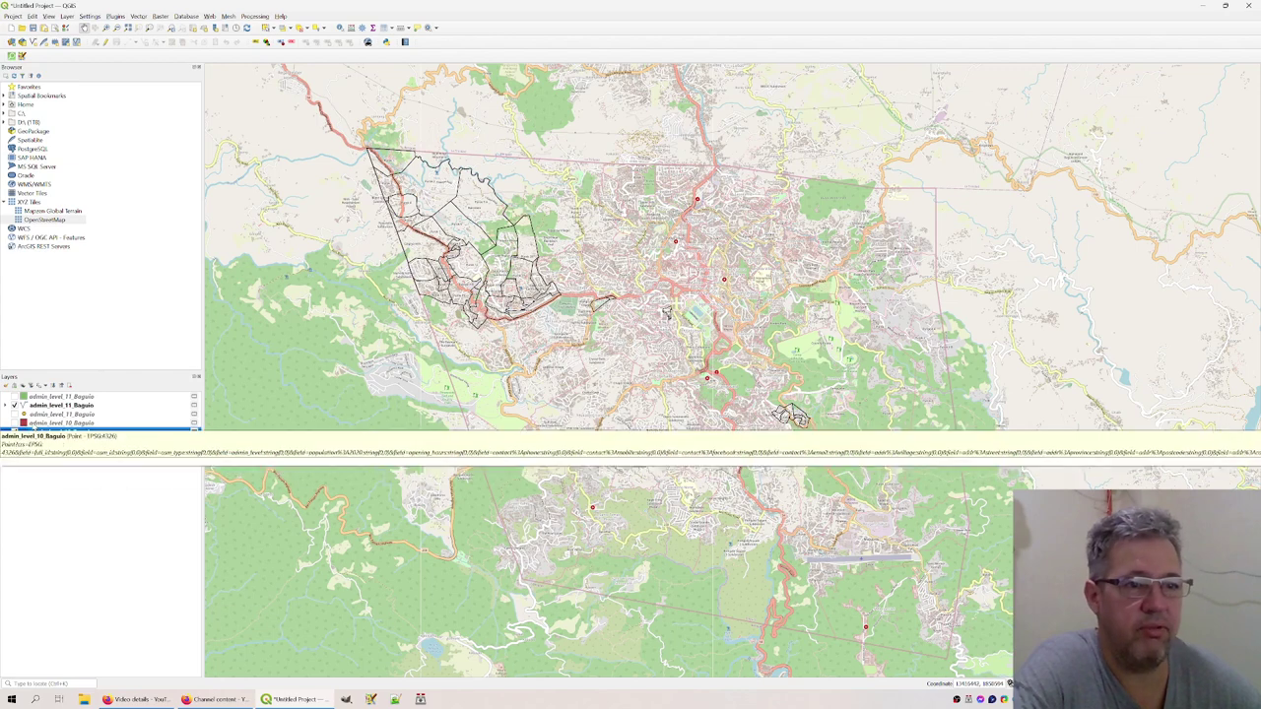
Change the admin_level_10_Baguio line symbol colour from pink to red and apply it.
{"action": "double_click", "coordinate": [30, 434]}
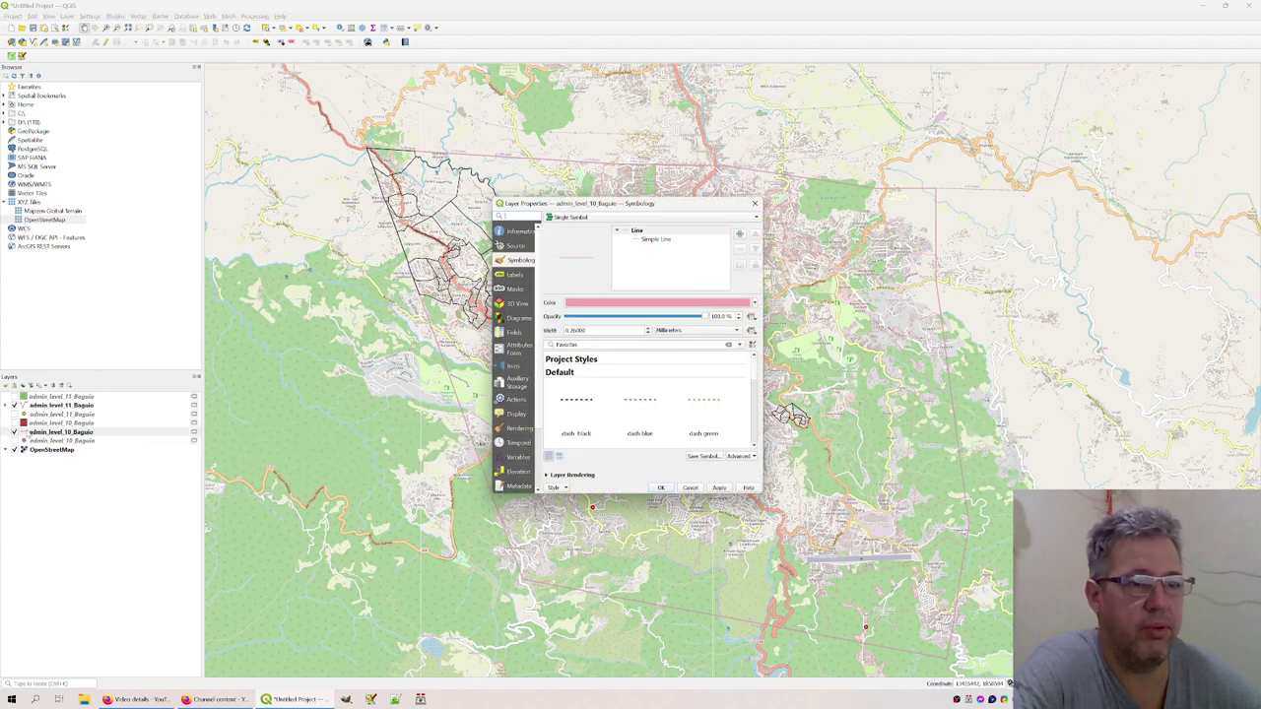
{"action": "left_click", "coordinate": [576, 302]}
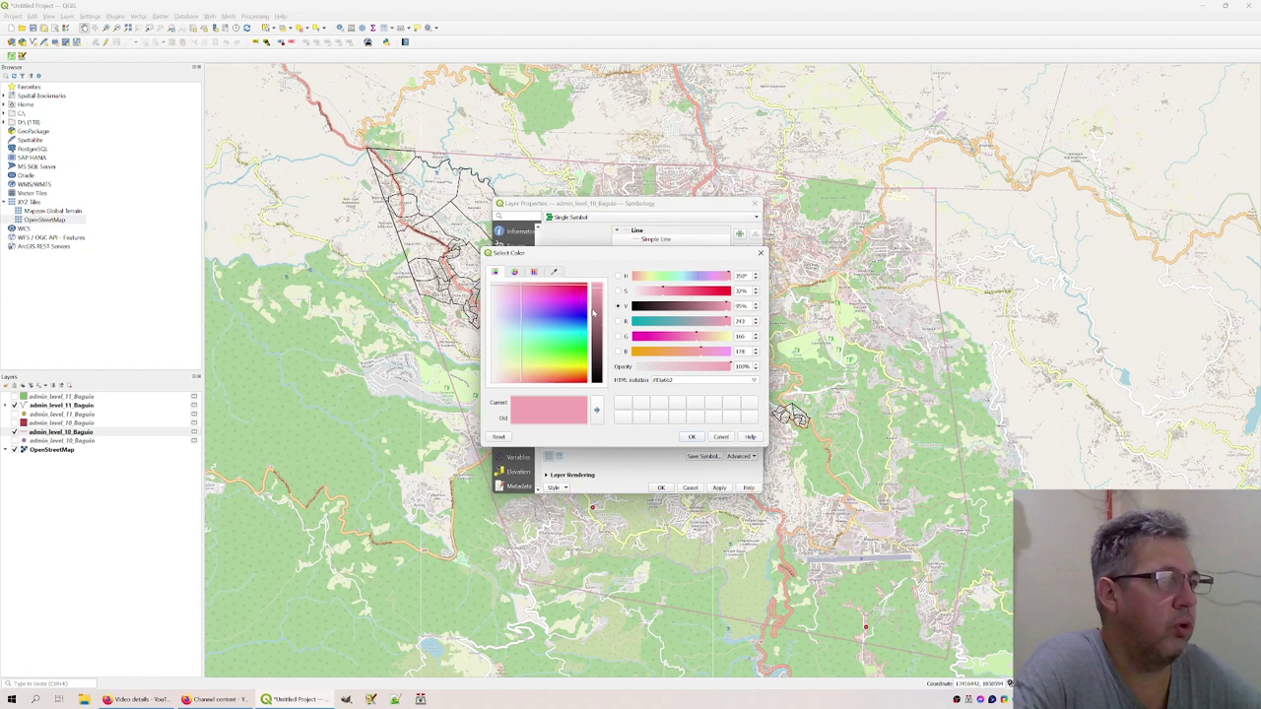
{"action": "left_click_drag", "start_coordinate": [595, 325], "coordinate": [595, 285]}
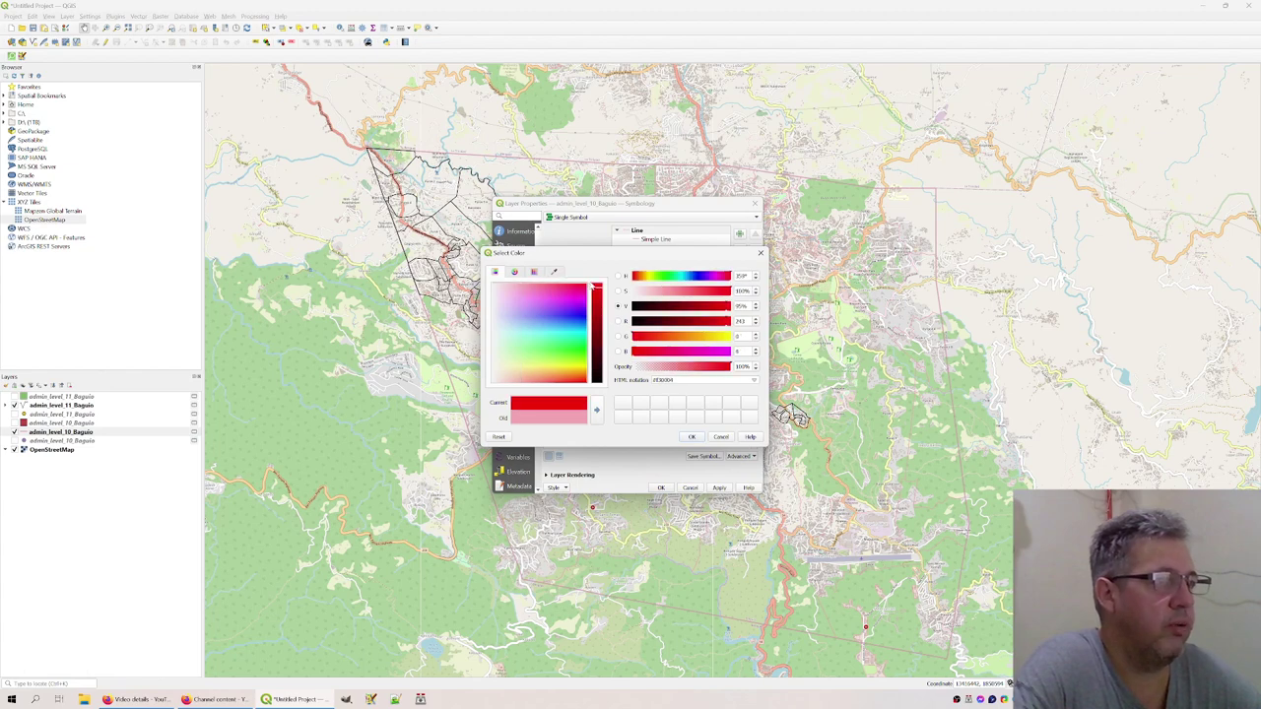
{"action": "left_click", "coordinate": [692, 436]}
{"action": "left_click", "coordinate": [718, 488]}
{"action": "left_click", "coordinate": [661, 487]}
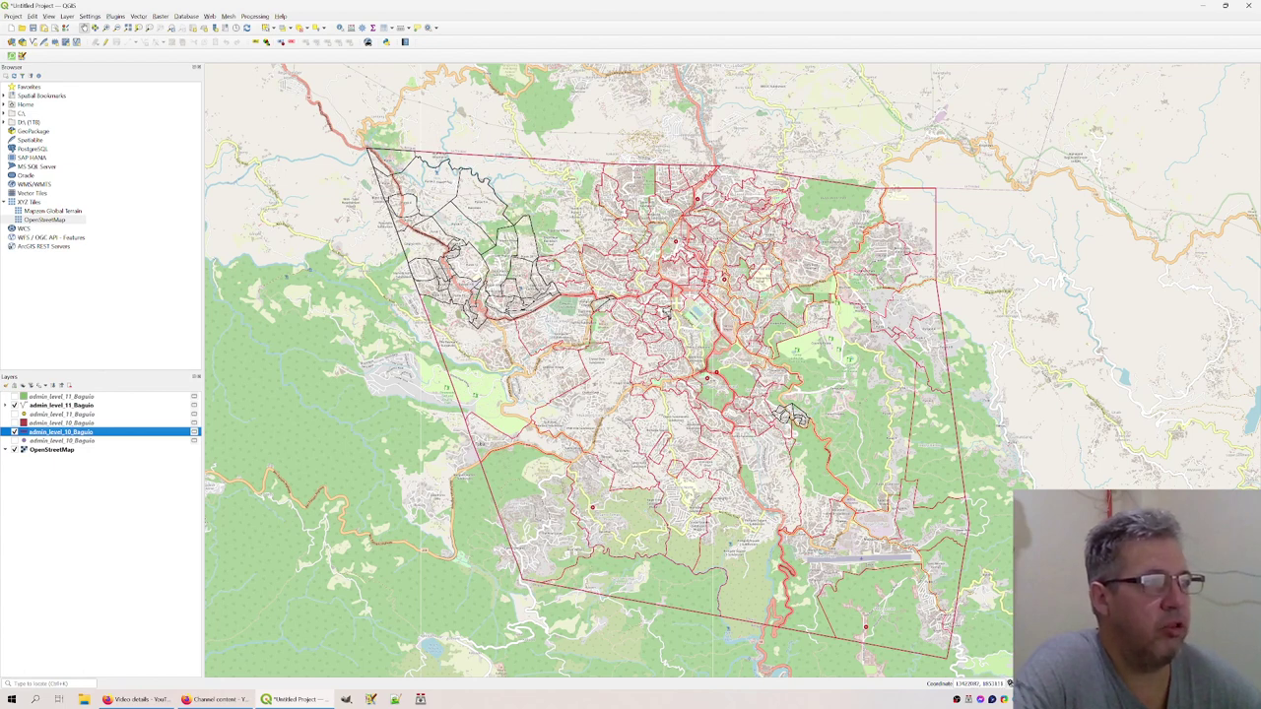
Drag the admin_level_10_Baguio line layer up to second place in the Layers panel.
{"action": "left_click_drag", "start_coordinate": [60, 431], "coordinate": [69, 405]}
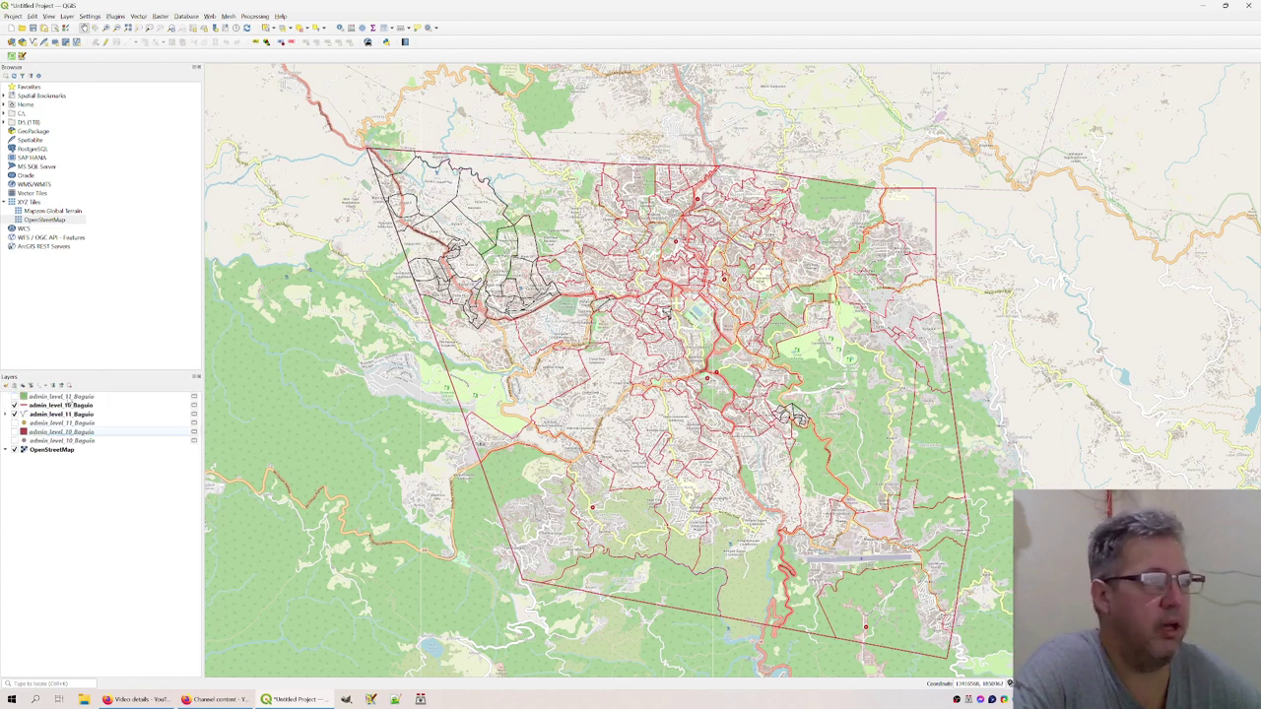